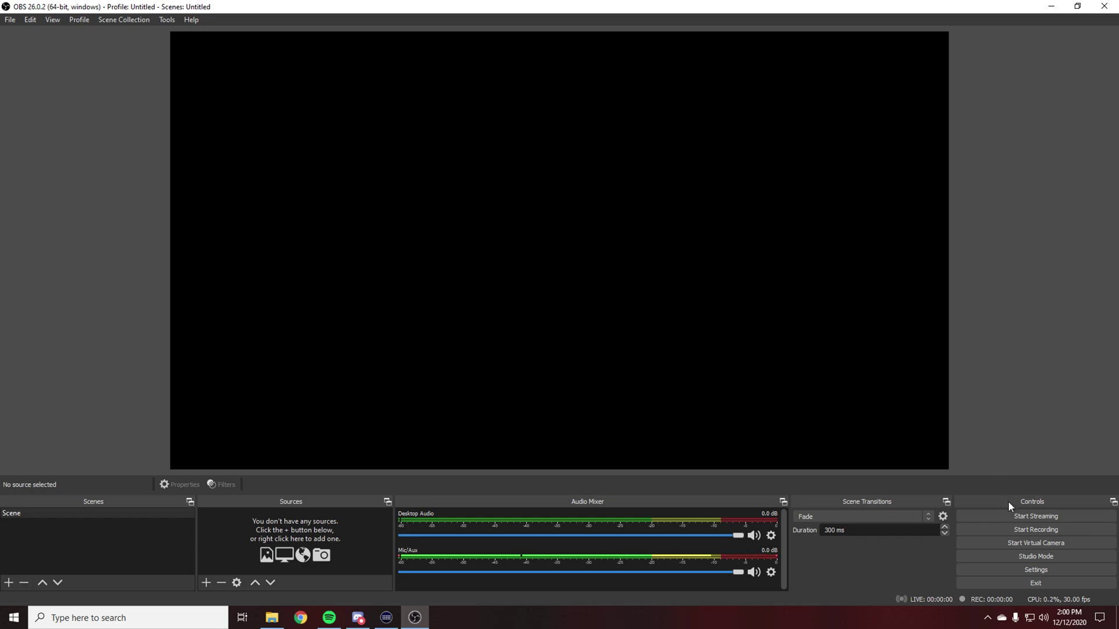
- Open OBS Studio's Settings window from the Controls dock
click(1019, 572)
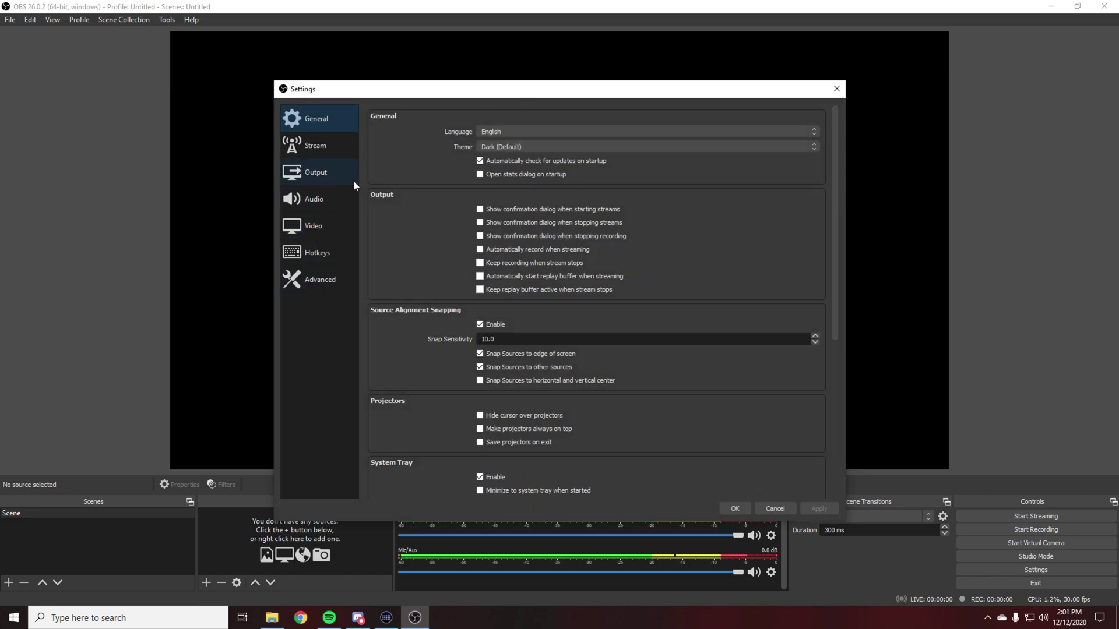
- Use Advanced output mode with NVIDIA NVENC H.264, disabling streaming service encoder enforcement
click(309, 175)
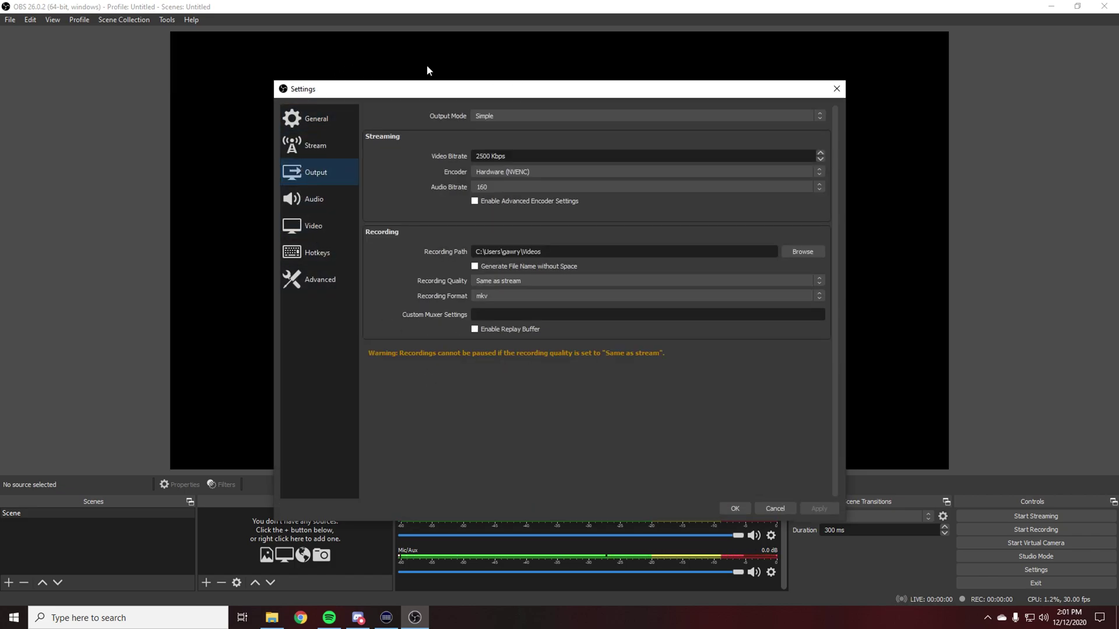
click(479, 118)
click(484, 128)
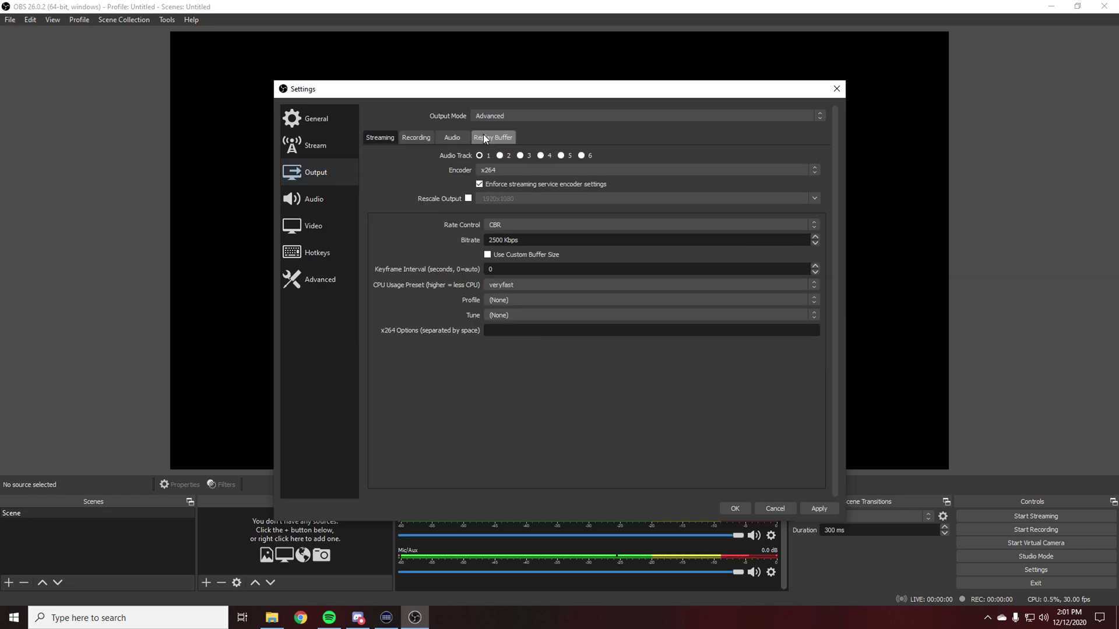
click(495, 168)
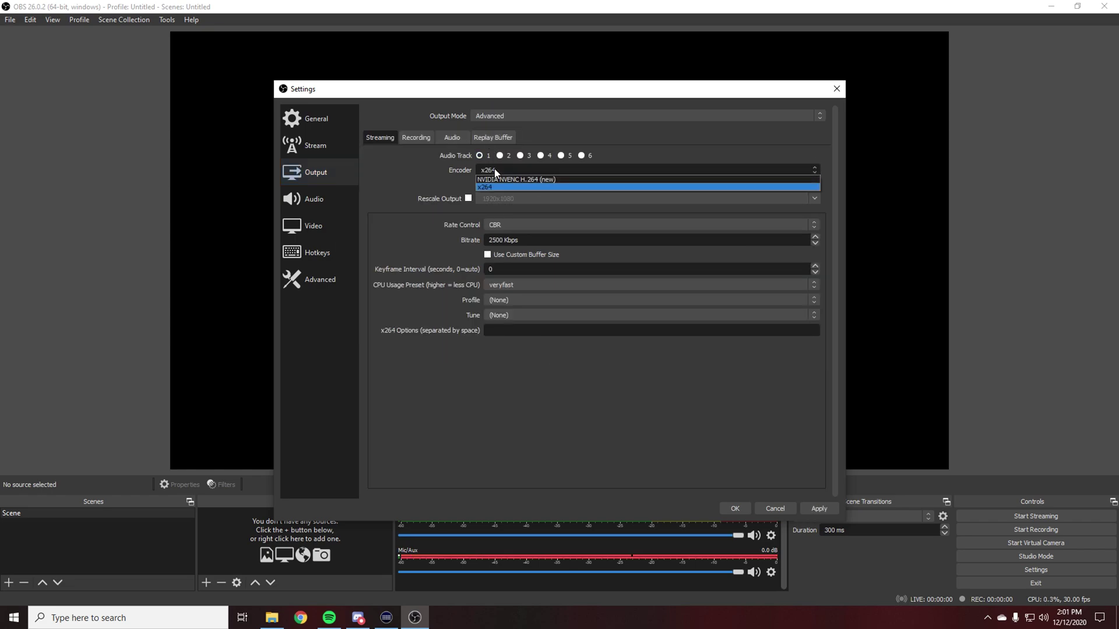
click(528, 178)
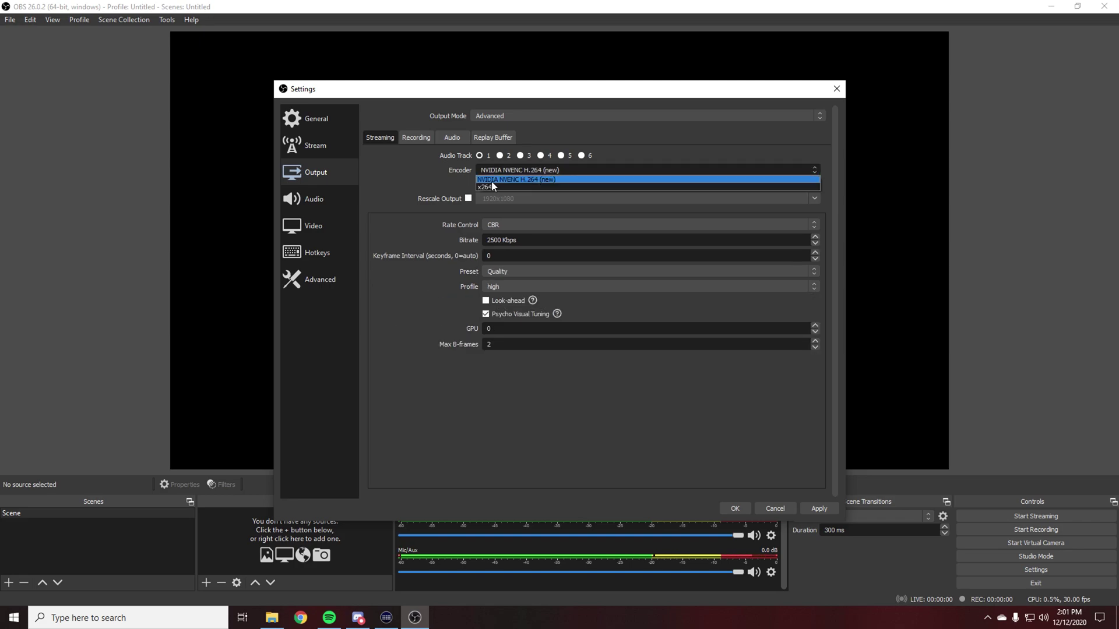
click(496, 179)
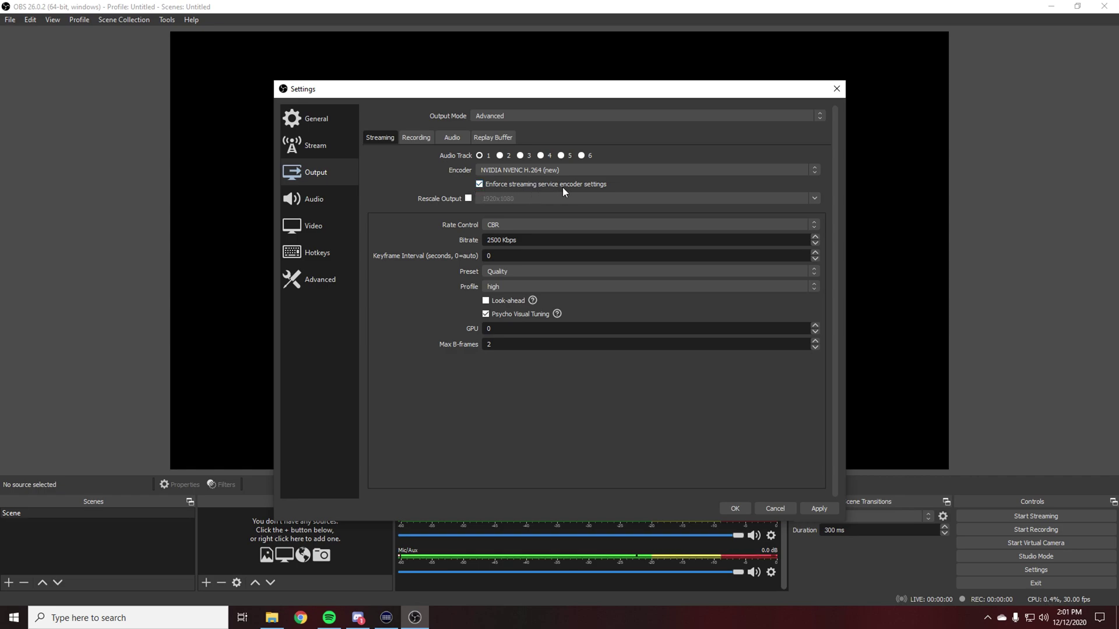
click(479, 184)
- Replace the 2500 Kbps streaming bitrate with 5500 Kbps
click(492, 225)
double_click(494, 240)
text(6)
key(BackSpace)
key(BackSpace)
key(BackSpace)
text(50)
click(496, 272)
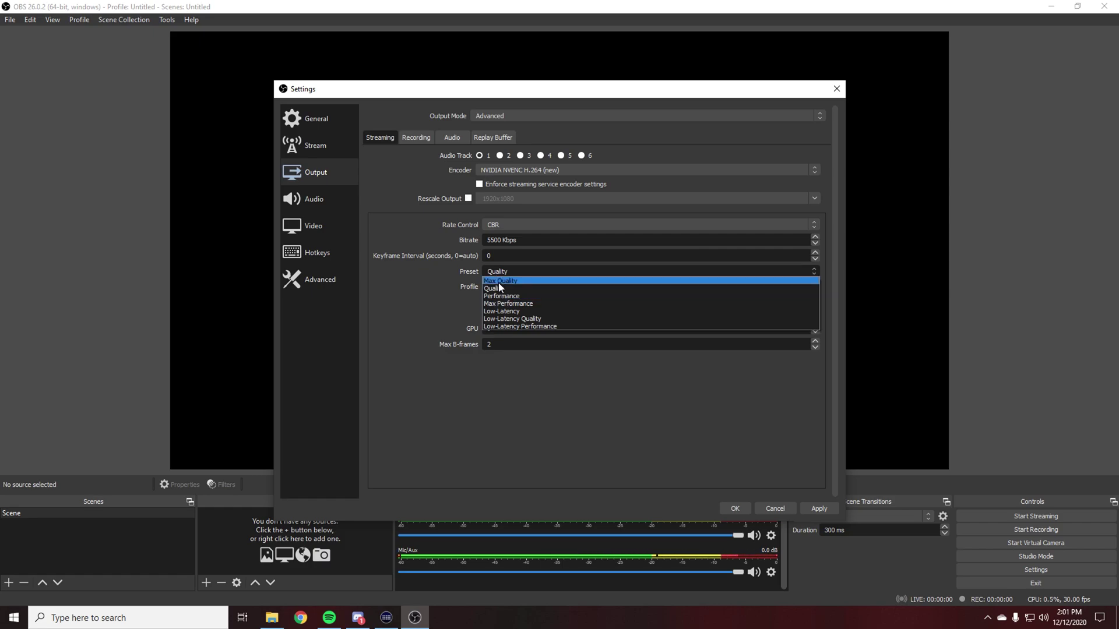
click(499, 282)
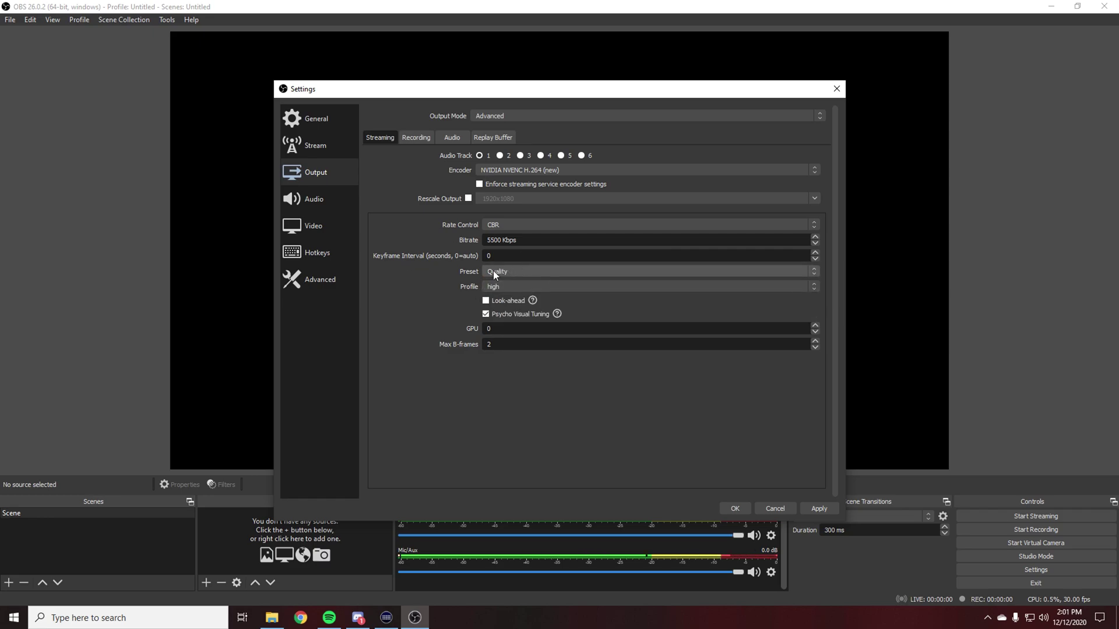
click(499, 286)
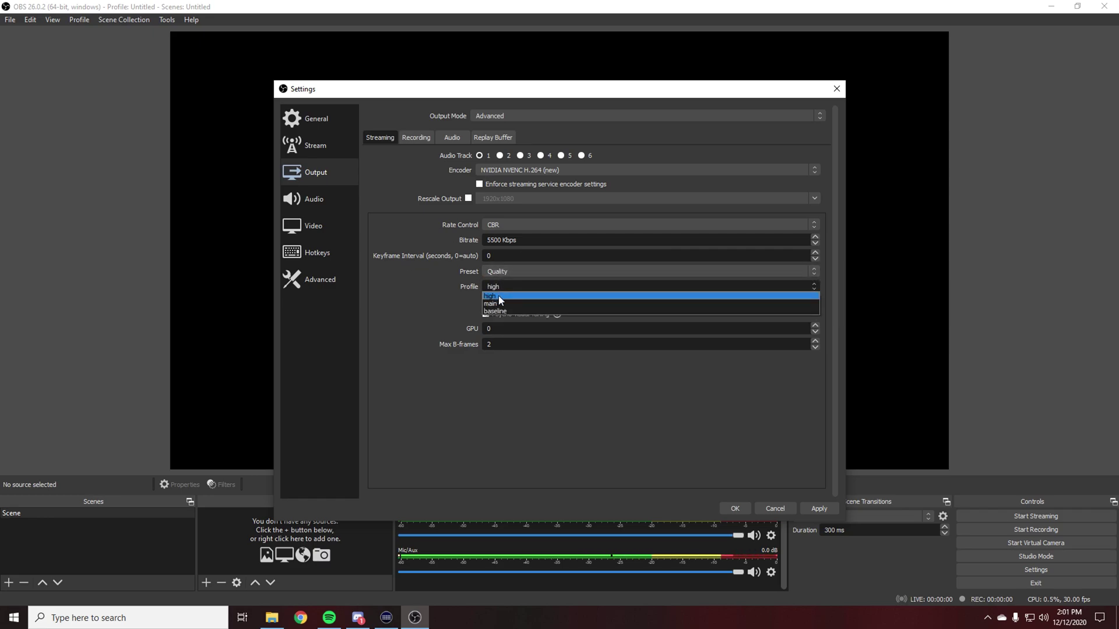
click(499, 296)
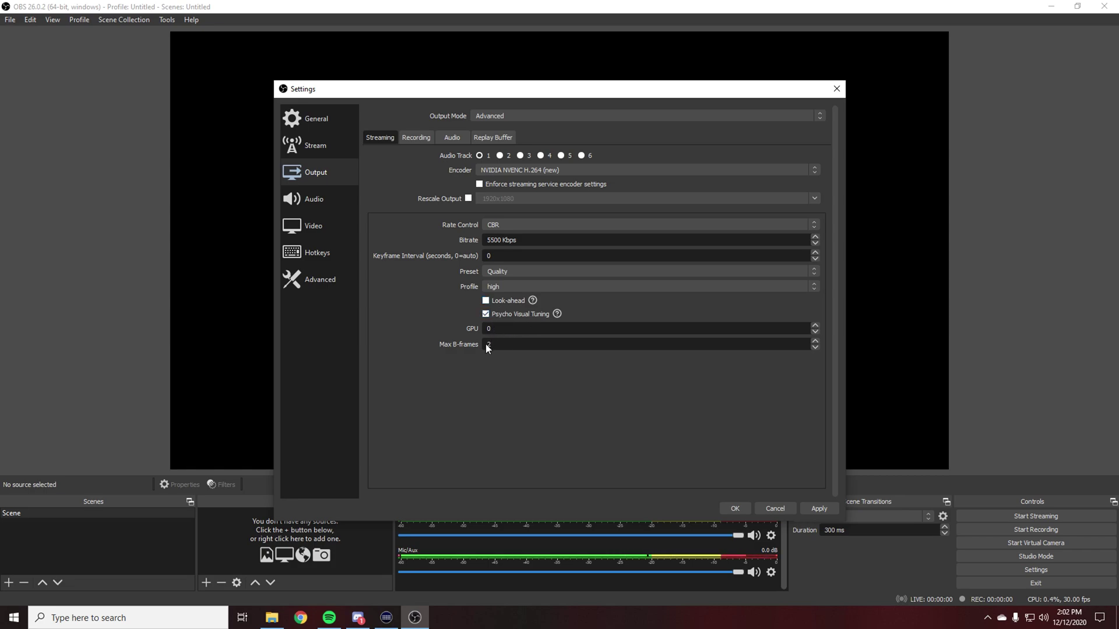
click(313, 226)
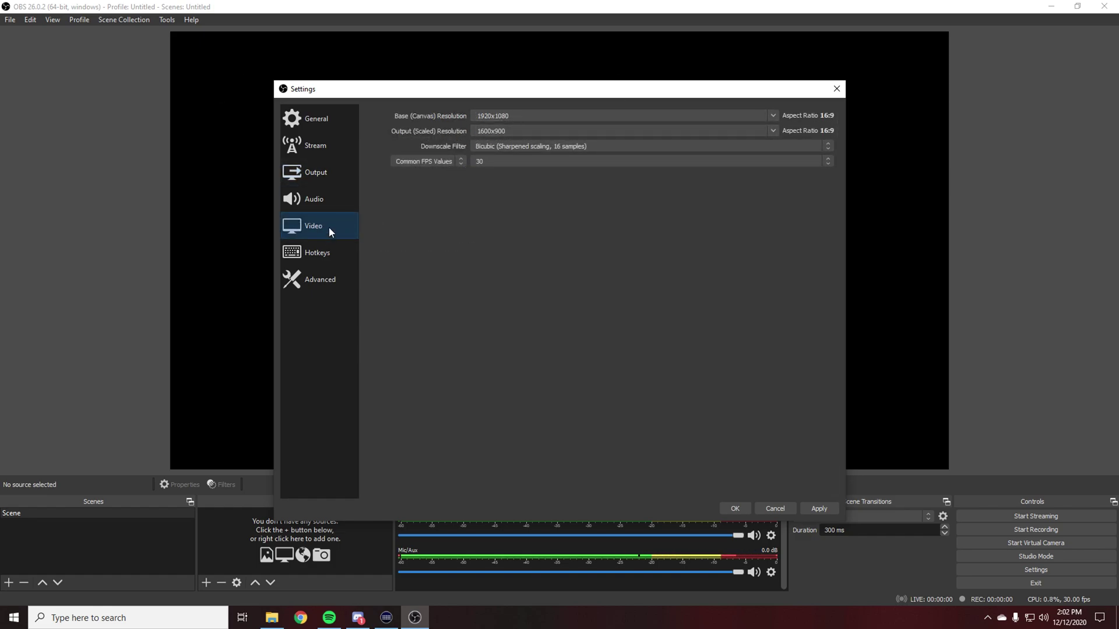
- Keep the 1600x900 scaled output, using the Lanczos downscale filter at 60 FPS
drag(508, 132, 478, 133)
click(510, 131)
click(502, 147)
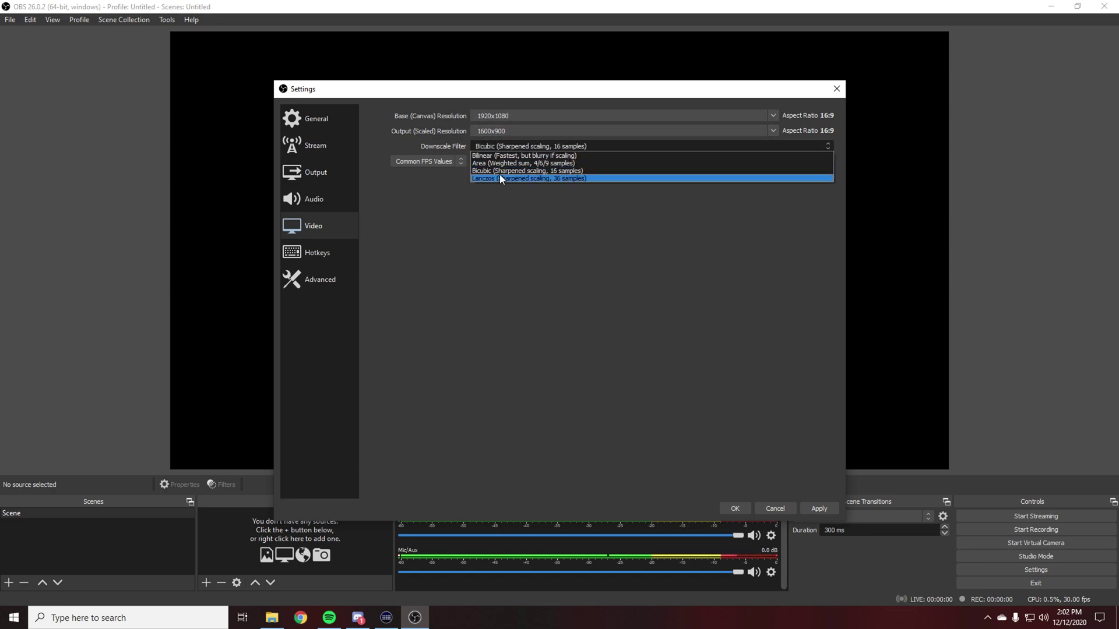
click(499, 178)
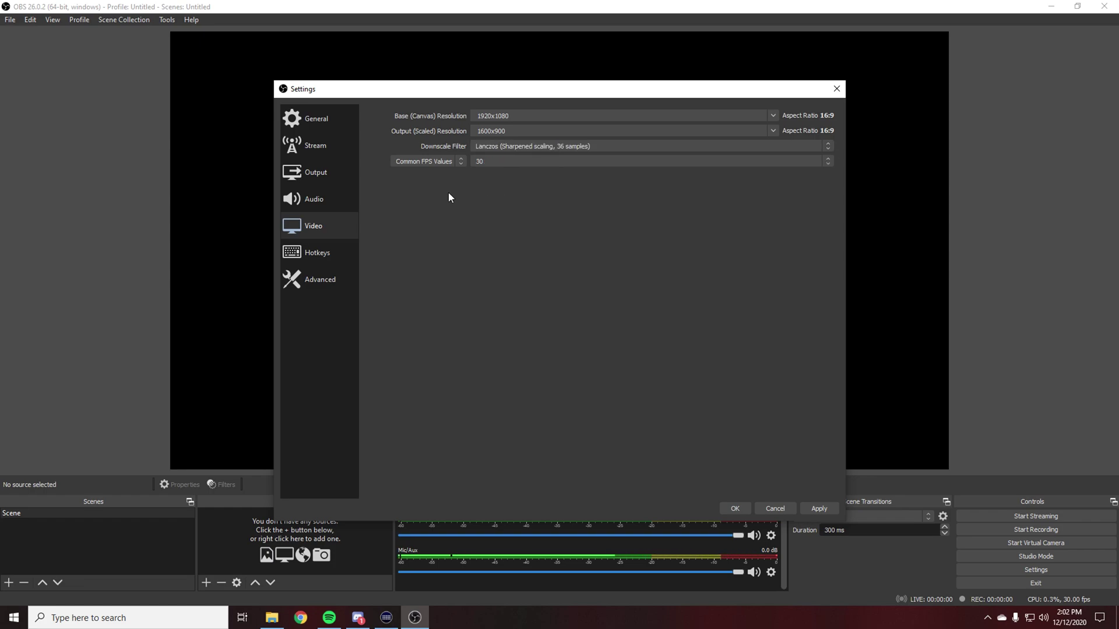
click(479, 161)
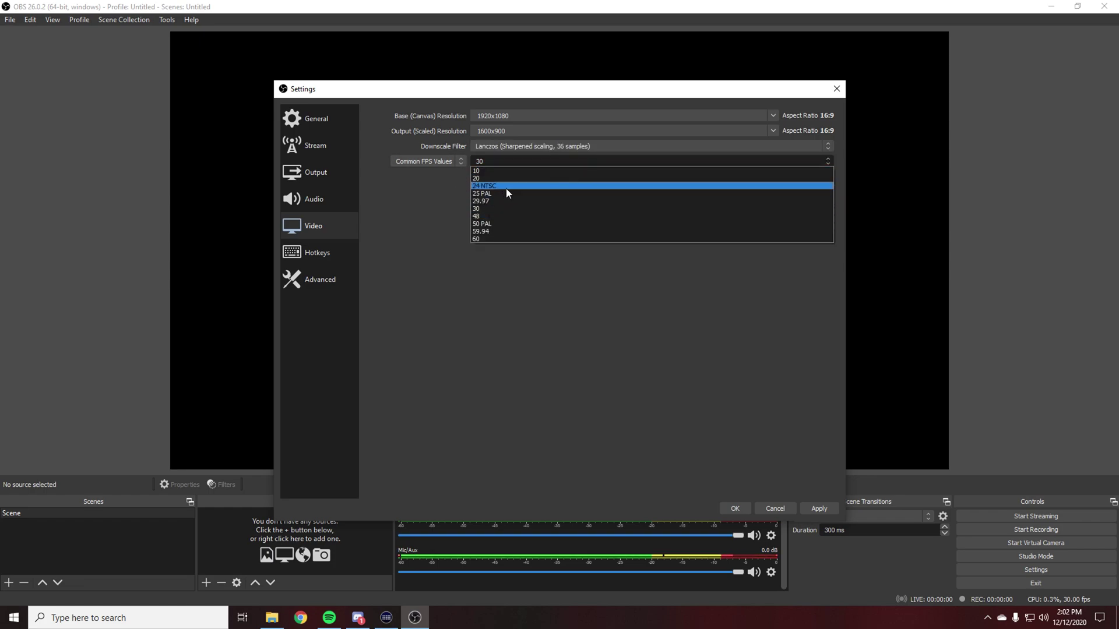
click(480, 236)
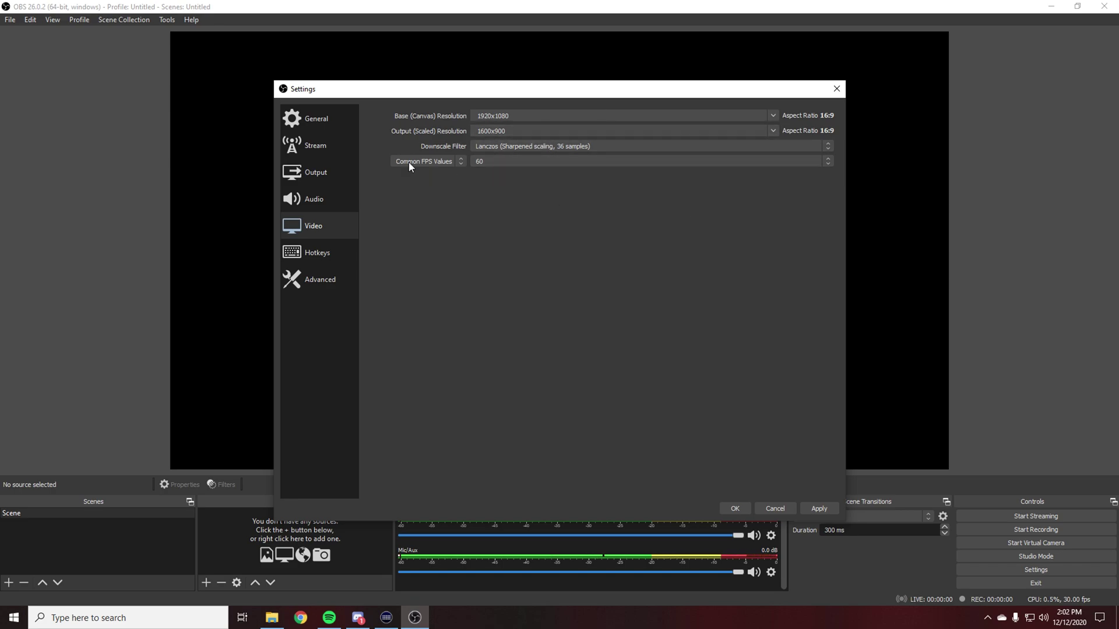
click(348, 118)
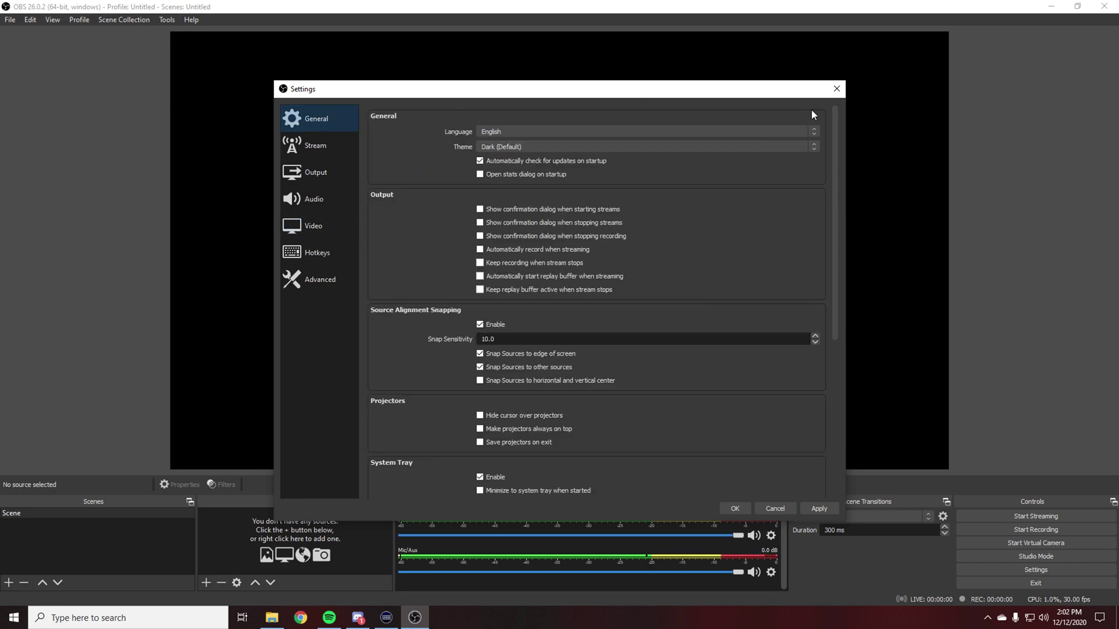
- Close the Settings window and confirm saving the changes
click(321, 173)
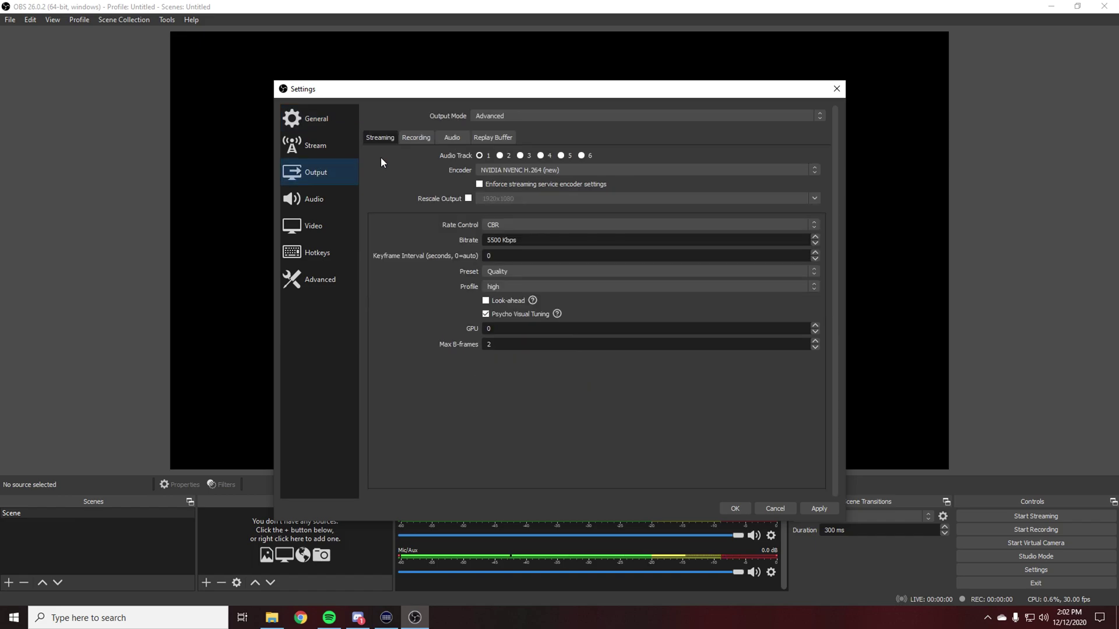
click(837, 90)
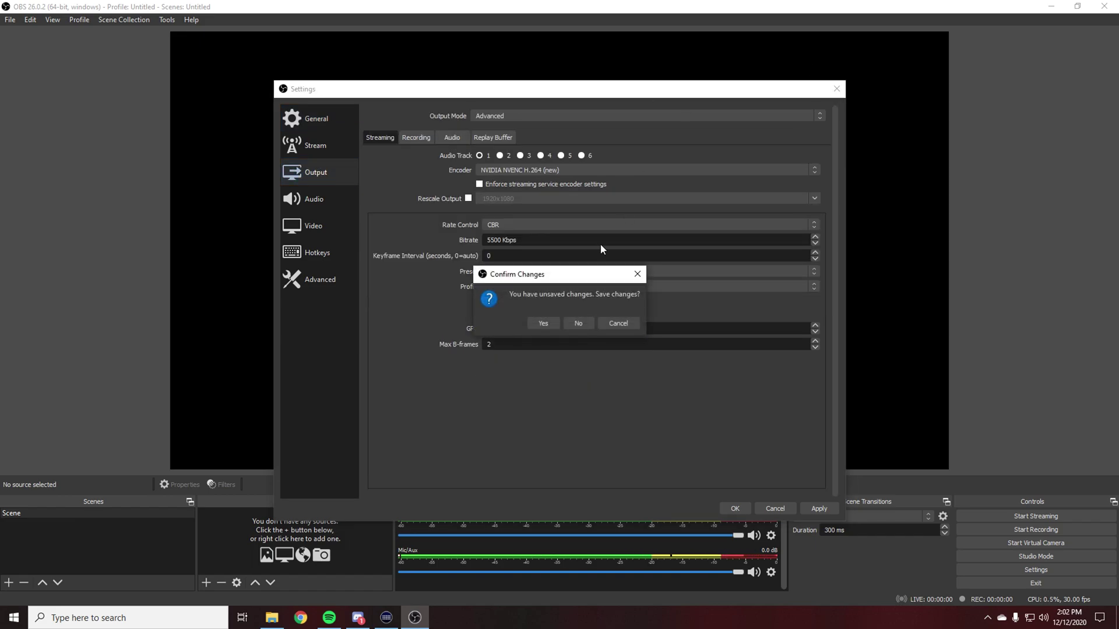
click(542, 324)
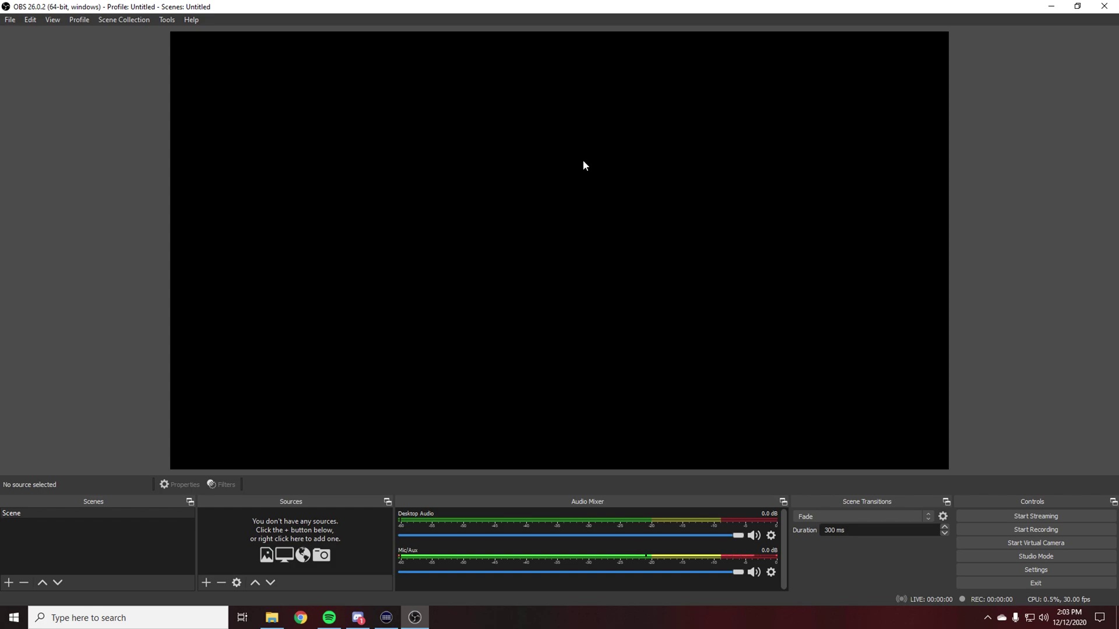